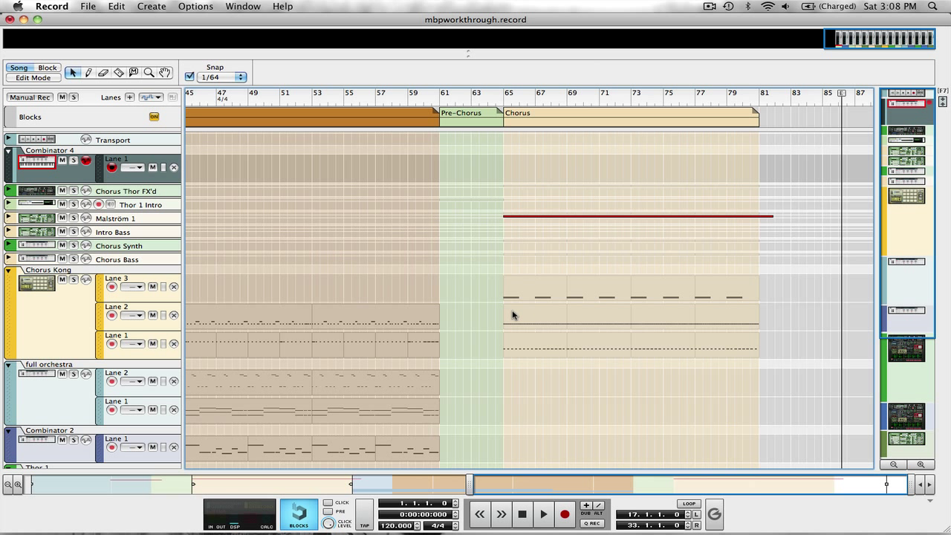
Browse the arrangement in the navigator and place the song position at bar 80, near the Chorus end
{"action": "left_click_drag", "start_coordinate": [577, 490], "coordinate": [121, 480]}
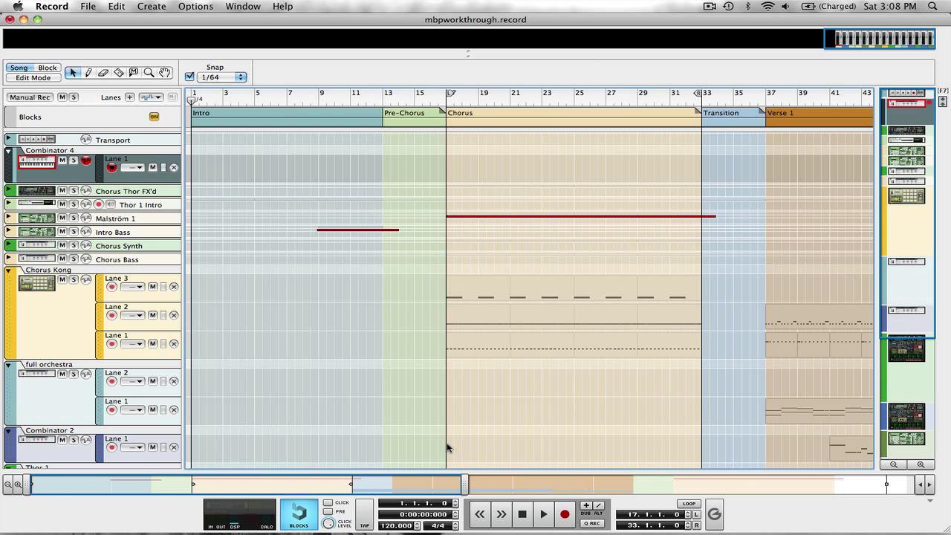
{"action": "left_click_drag", "start_coordinate": [444, 483], "coordinate": [840, 485]}
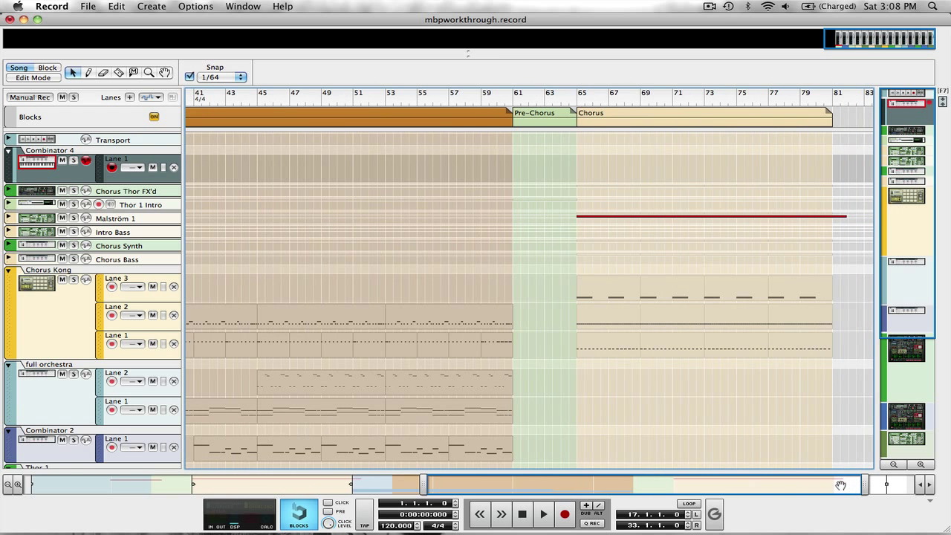
{"action": "left_click_drag", "start_coordinate": [628, 480], "coordinate": [853, 477]}
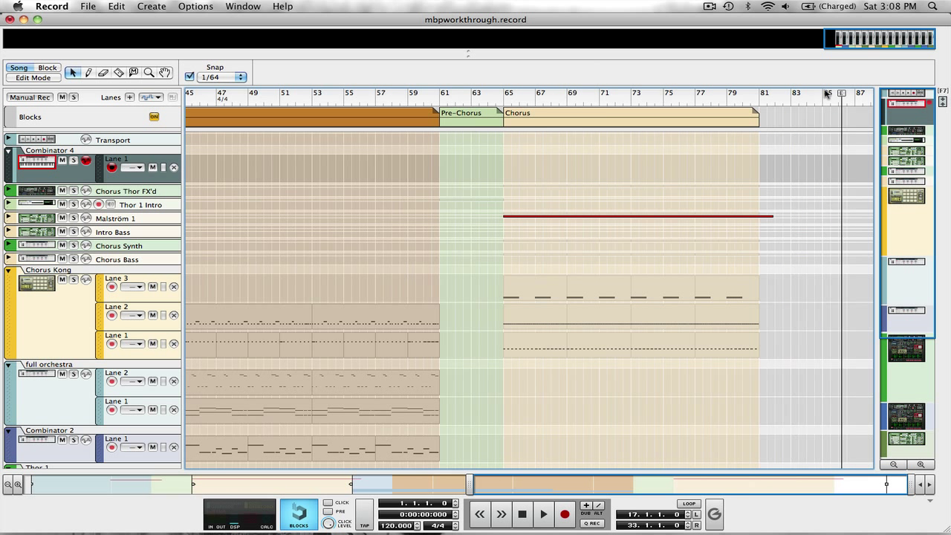
{"action": "left_click", "coordinate": [744, 101]}
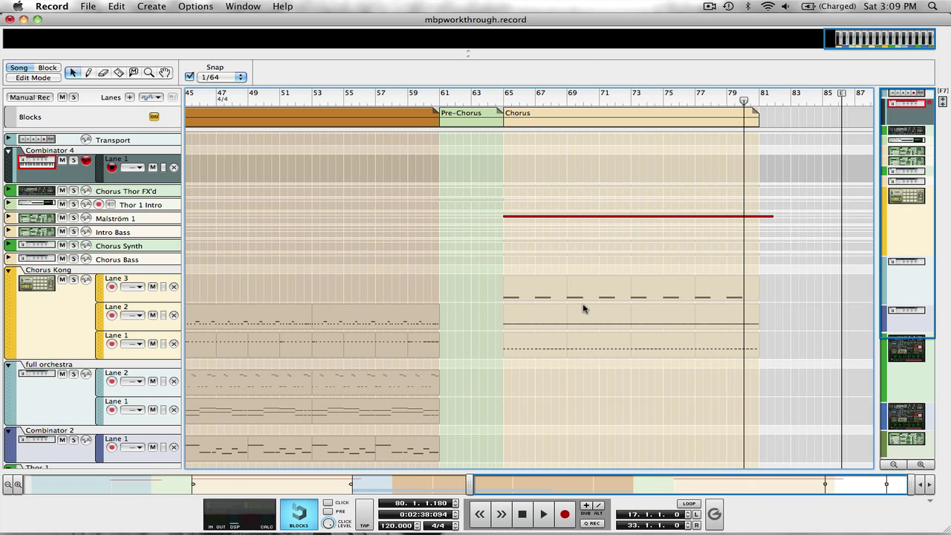
Glance through the Record and File menus, then slide the navigator fully left to show Intro through Verse 1
{"action": "left_click", "coordinate": [52, 8]}
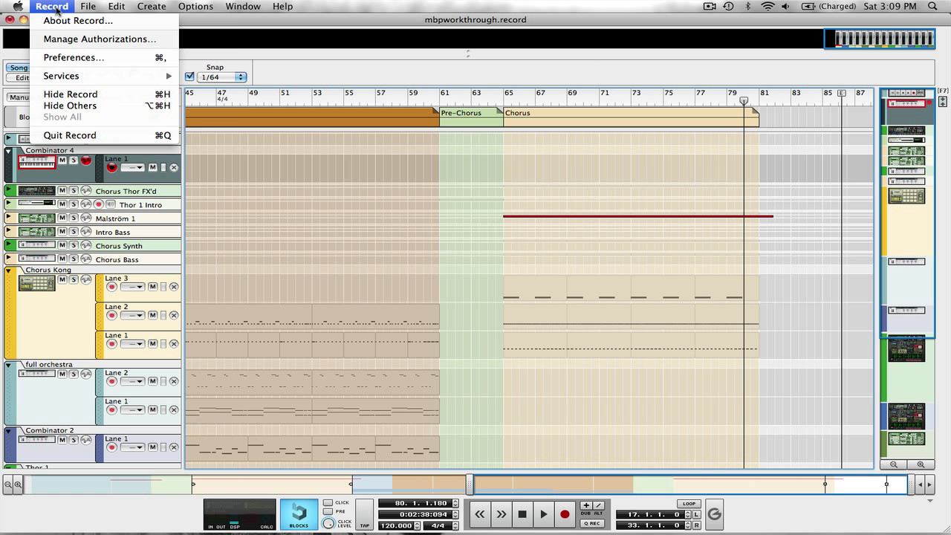
{"action": "mouse_move", "coordinate": [95, 11]}
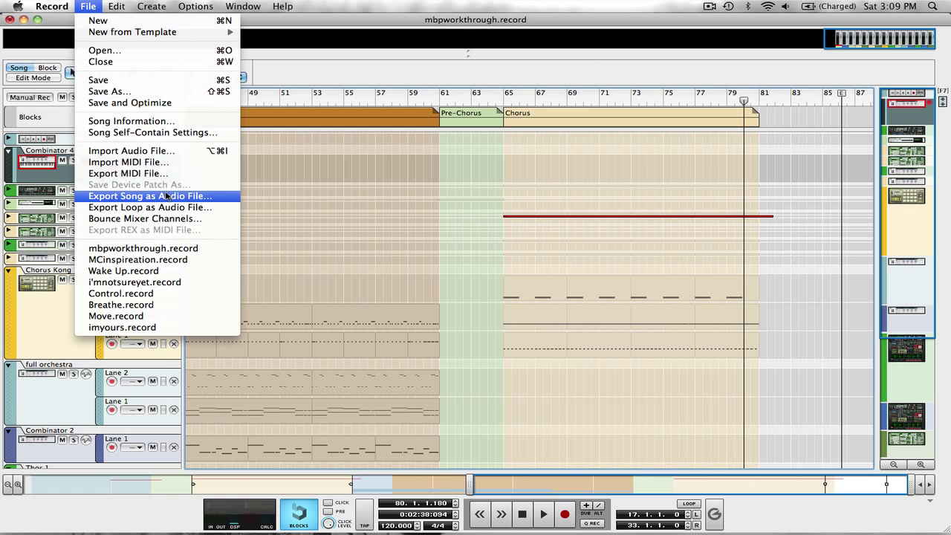
{"action": "left_click", "coordinate": [483, 7]}
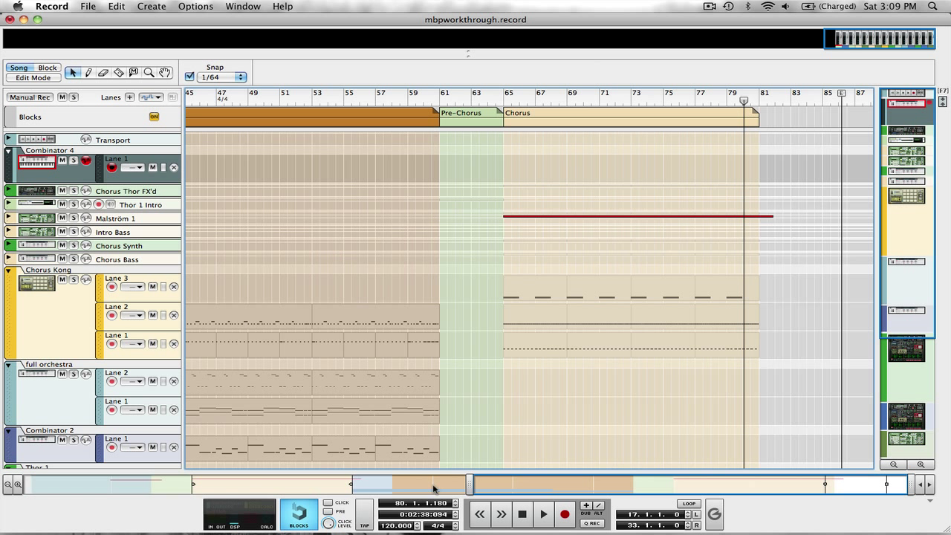
{"action": "left_click_drag", "start_coordinate": [512, 481], "coordinate": [2, 487]}
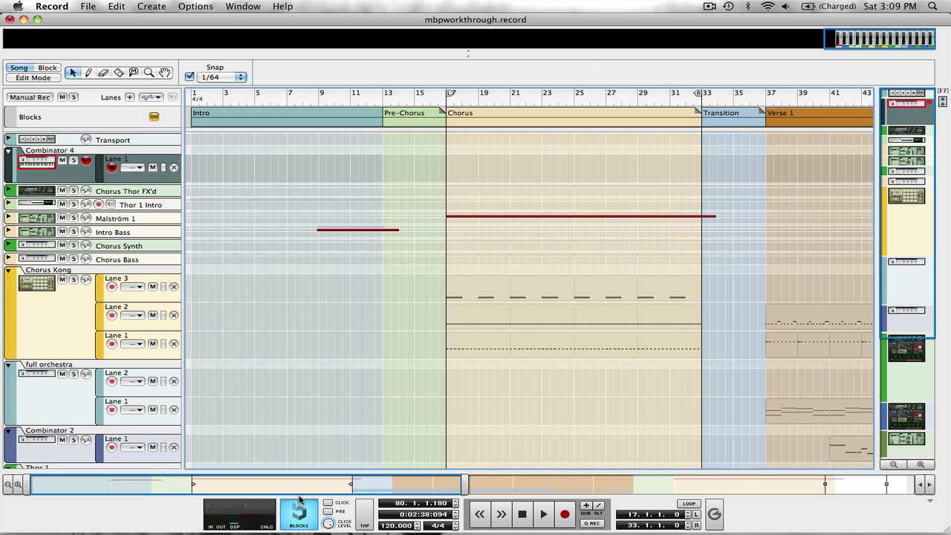
Show the device rack with F6 and create a Combinator directly under the Master Section
{"action": "key", "text": "F6"}
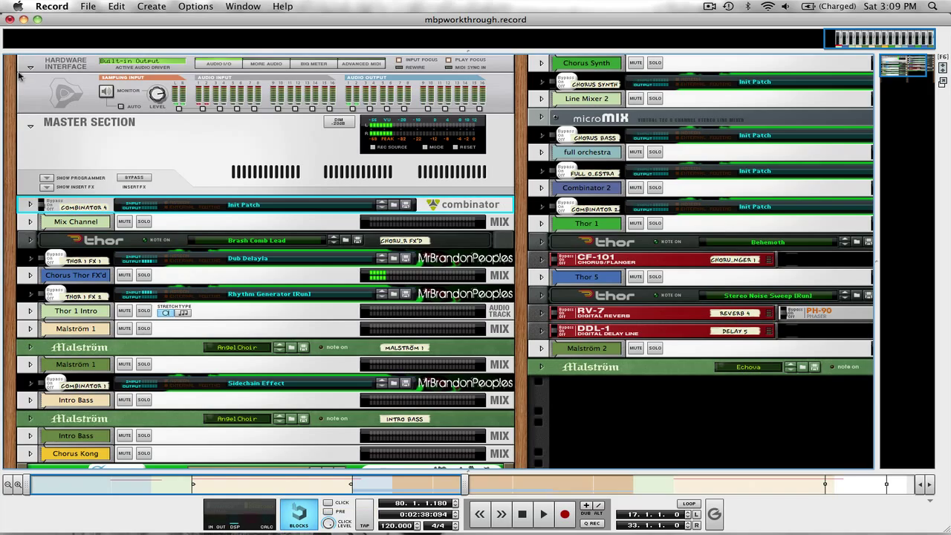
{"action": "left_click", "coordinate": [186, 153]}
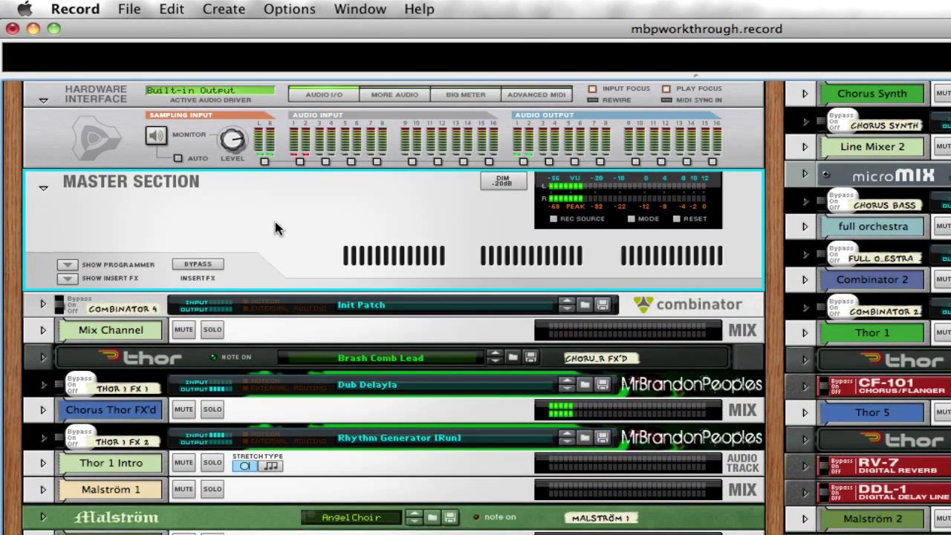
{"action": "right_click", "coordinate": [189, 183]}
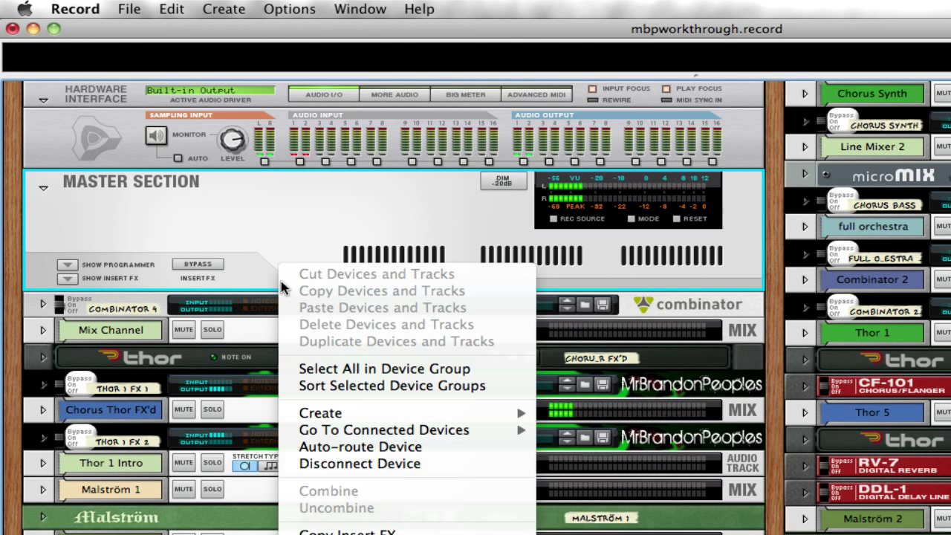
{"action": "mouse_move", "coordinate": [431, 412]}
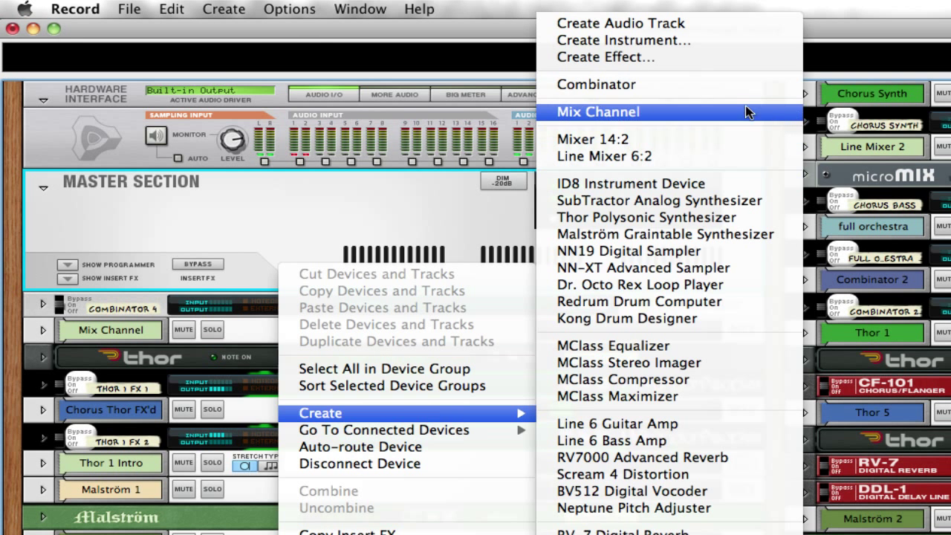
{"action": "left_click", "coordinate": [707, 86]}
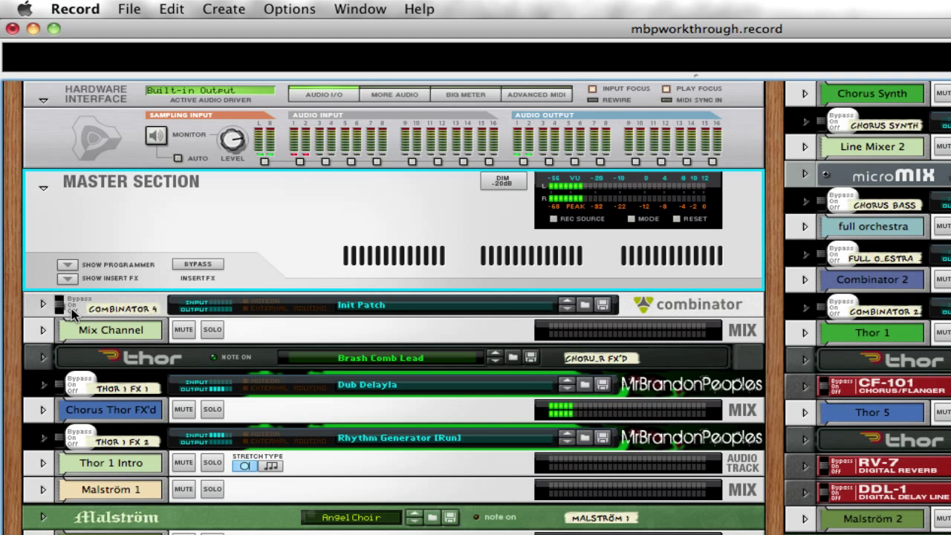
Flip the rack, unfold Combinator 4 and trace the Audio Output 1 cable to check its routing
{"action": "key", "text": "Tab"}
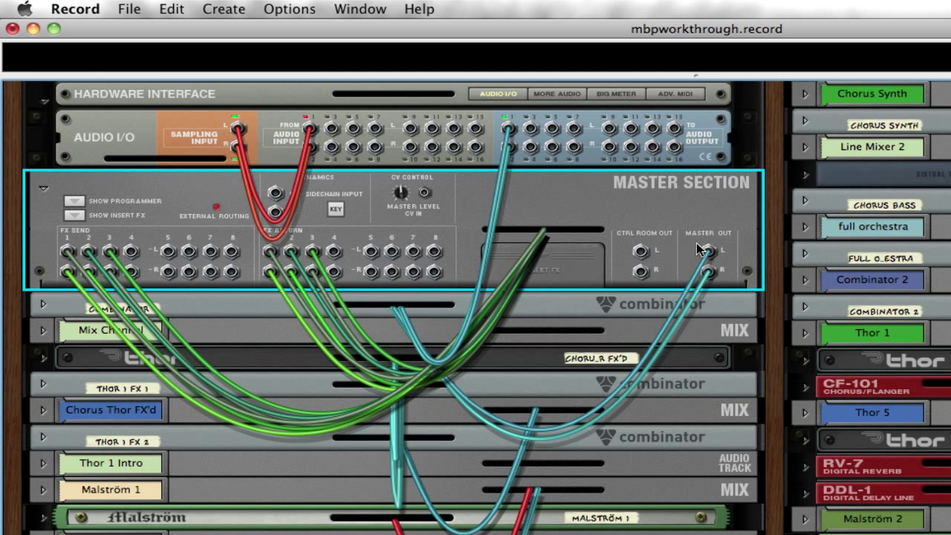
{"action": "left_click", "coordinate": [44, 302]}
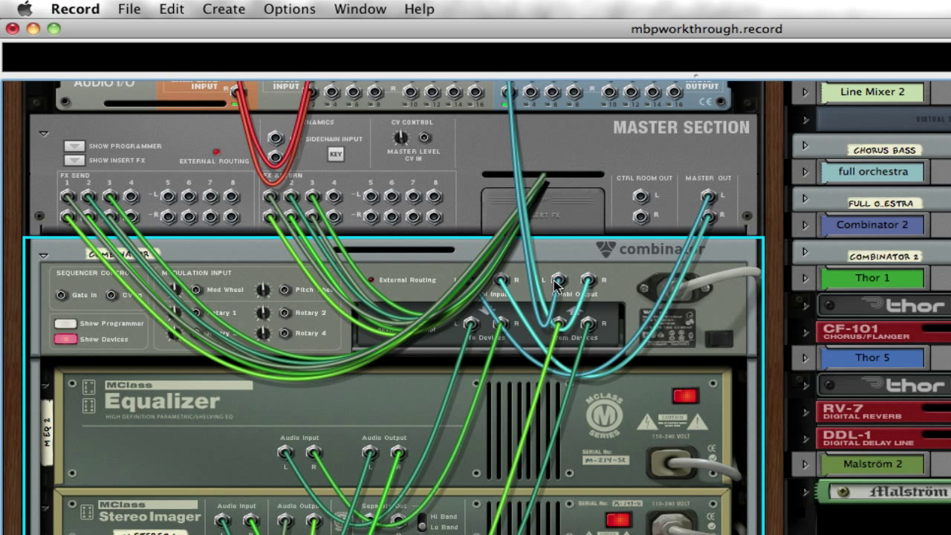
{"action": "scroll", "coordinate": [561, 284], "scroll_direction": "up", "scroll_amount": 3}
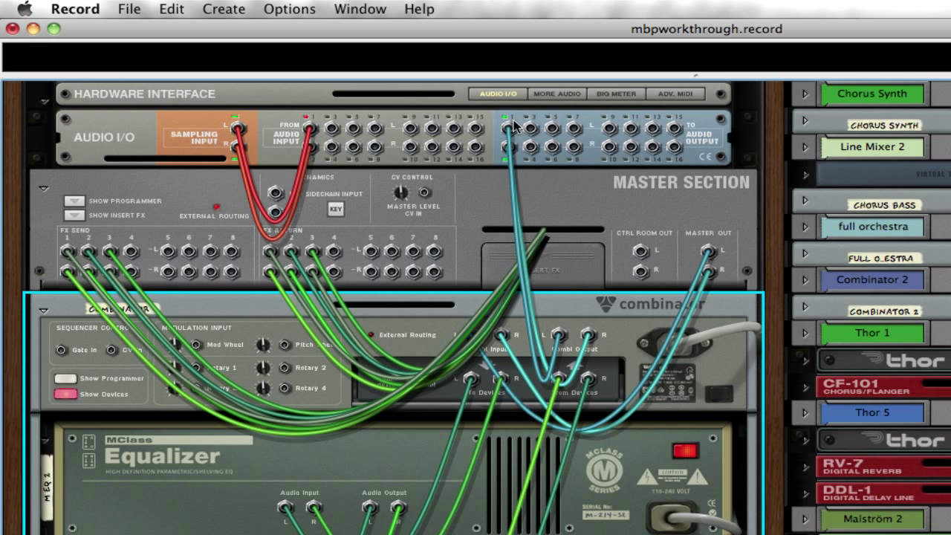
{"action": "left_click_drag", "start_coordinate": [510, 134], "coordinate": [541, 237]}
Add an MClass device under the Stereo Imager inside Combinator 4, then open its Patch Browser
{"action": "key", "text": "Tab"}
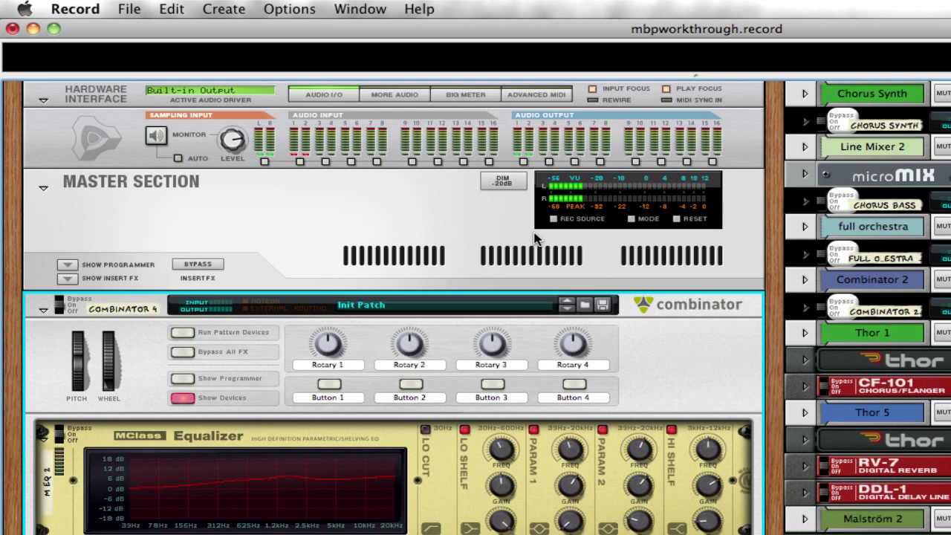
{"action": "scroll", "coordinate": [671, 408], "scroll_direction": "down", "scroll_amount": 3}
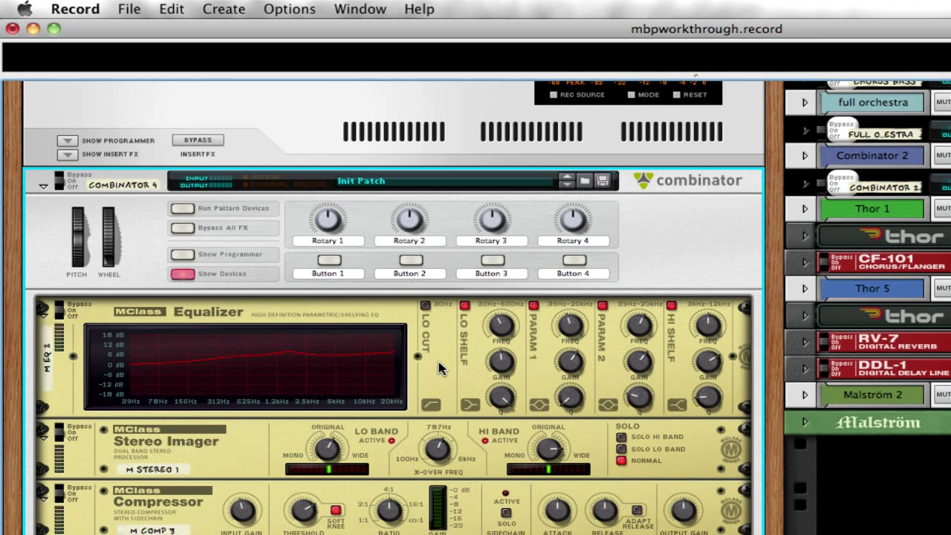
{"action": "right_click", "coordinate": [443, 367]}
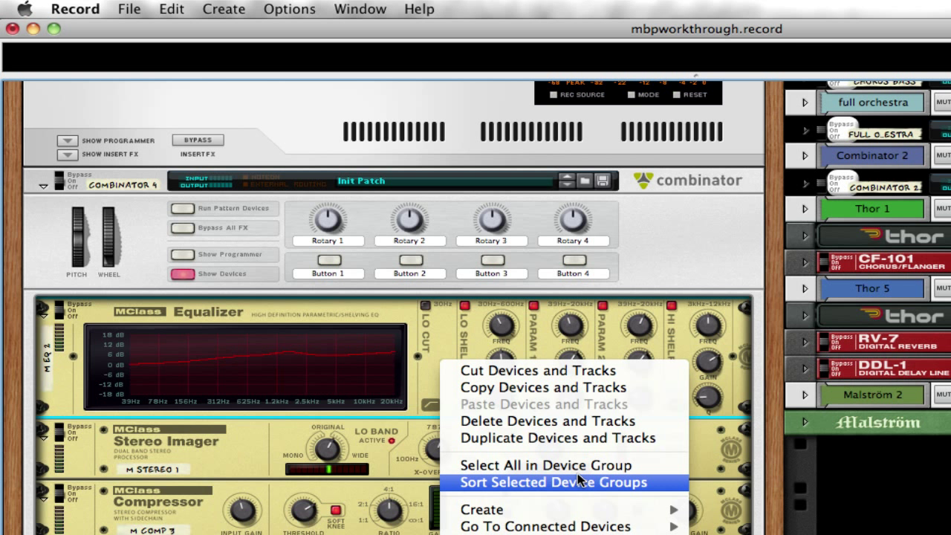
{"action": "mouse_move", "coordinate": [602, 510]}
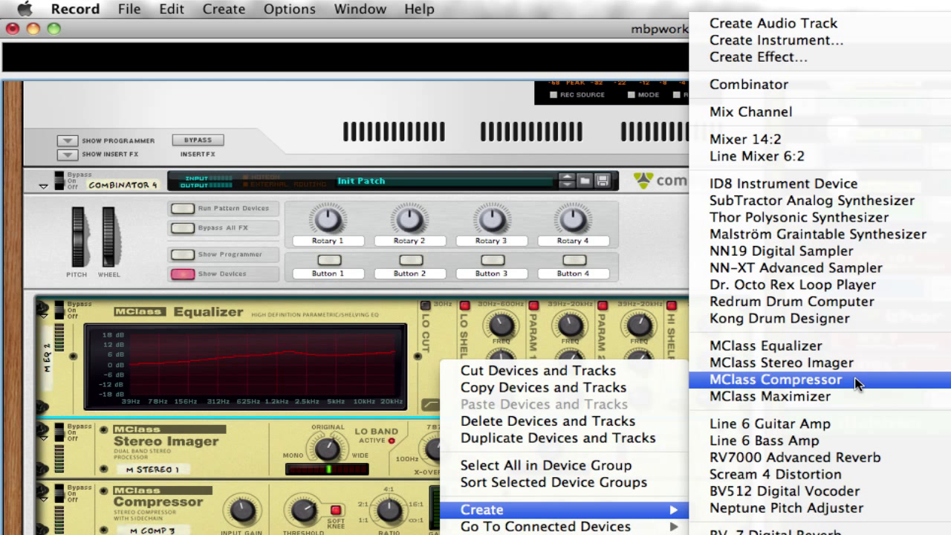
{"action": "left_click", "coordinate": [851, 396]}
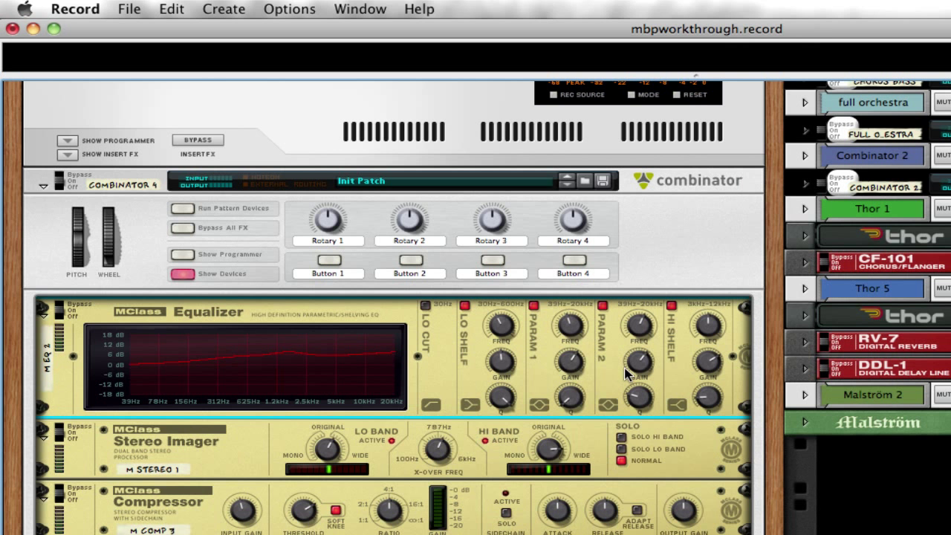
{"action": "left_click", "coordinate": [582, 179]}
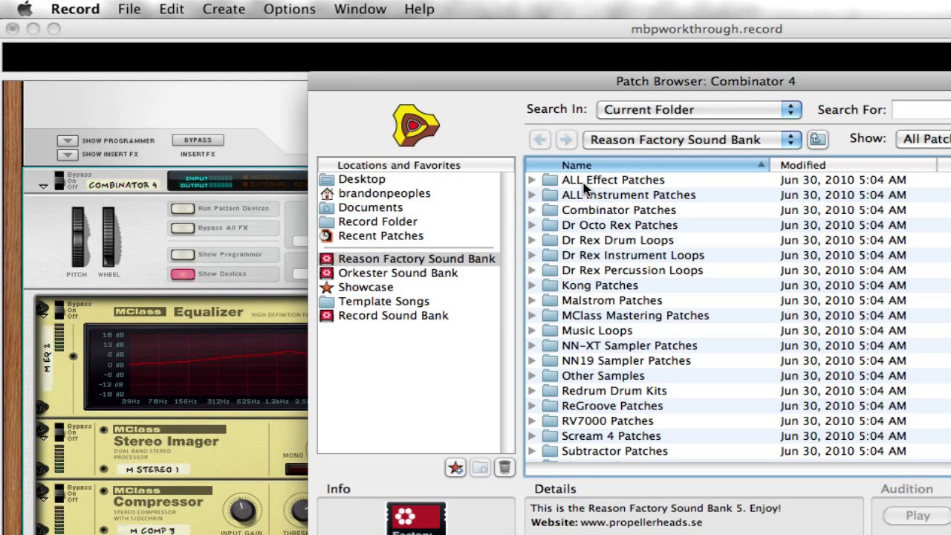
Look through the Mastering folder under ALL Effect Patches, then cancel the browser with Escape
{"action": "left_click", "coordinate": [532, 180]}
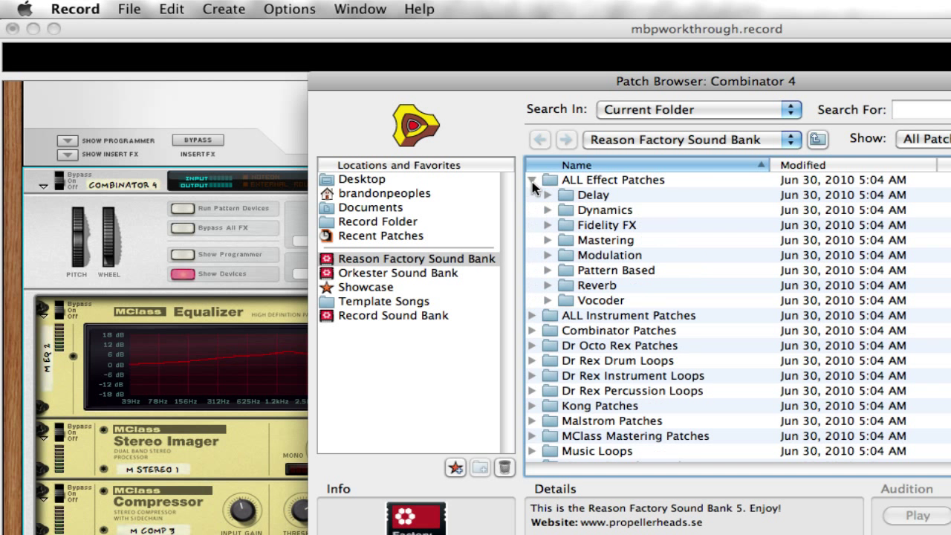
{"action": "double_click", "coordinate": [549, 239]}
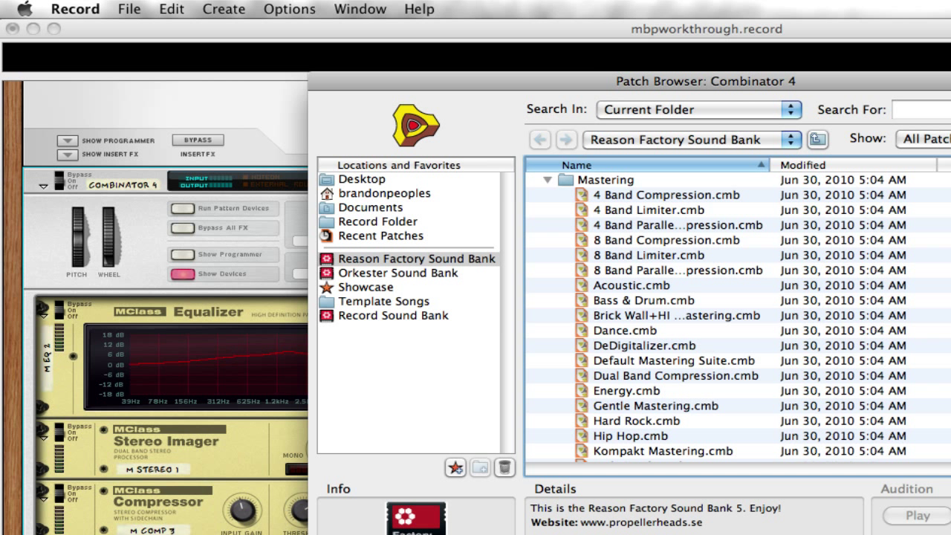
{"action": "scroll", "coordinate": [739, 316], "scroll_direction": "down", "scroll_amount": 5}
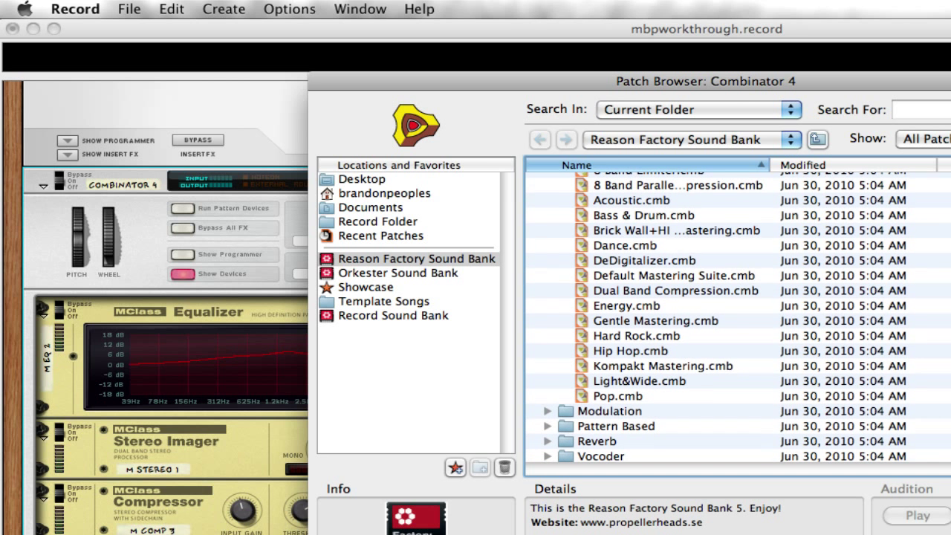
{"action": "key", "text": "Escape"}
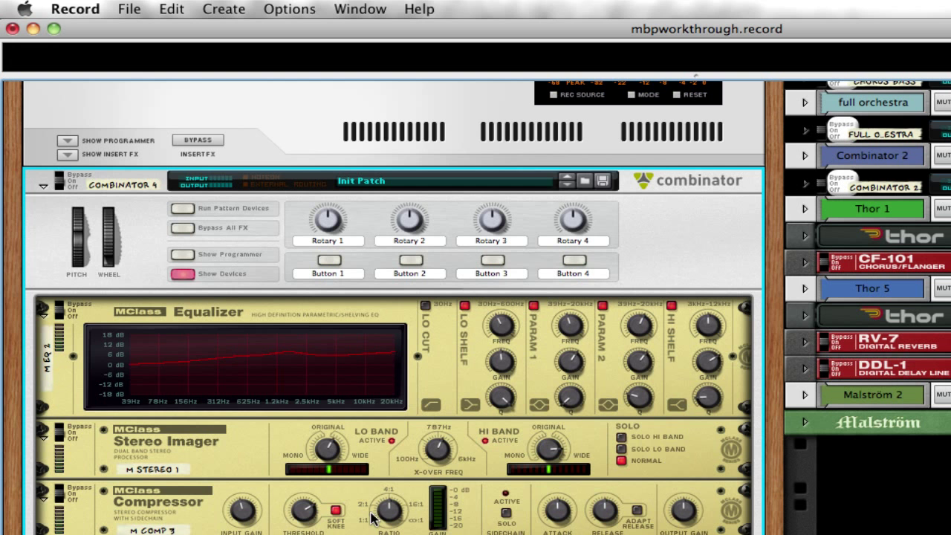
Scroll the rack up to the Hardware Interface, then switch to the full mixer with F5
{"action": "scroll", "coordinate": [669, 256], "scroll_direction": "up", "scroll_amount": 3}
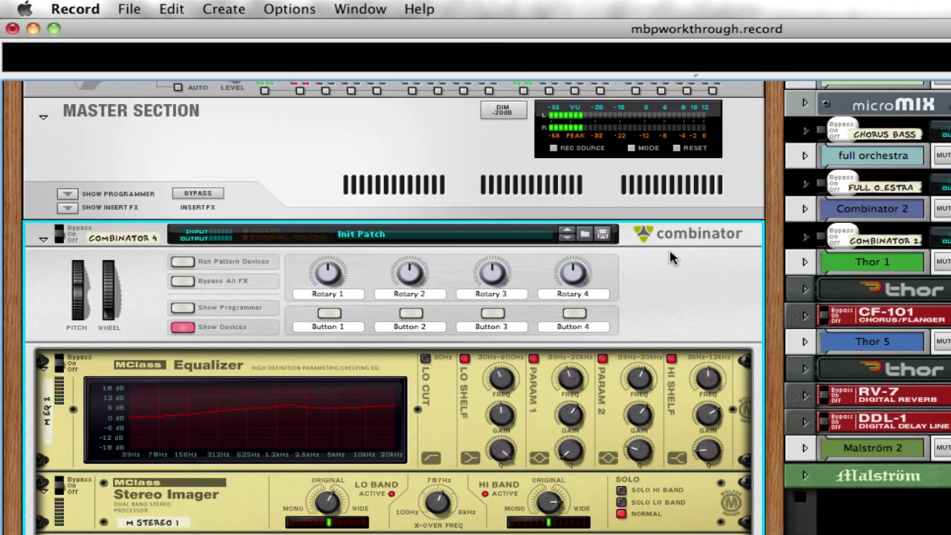
{"action": "scroll", "coordinate": [671, 258], "scroll_direction": "up", "scroll_amount": 2}
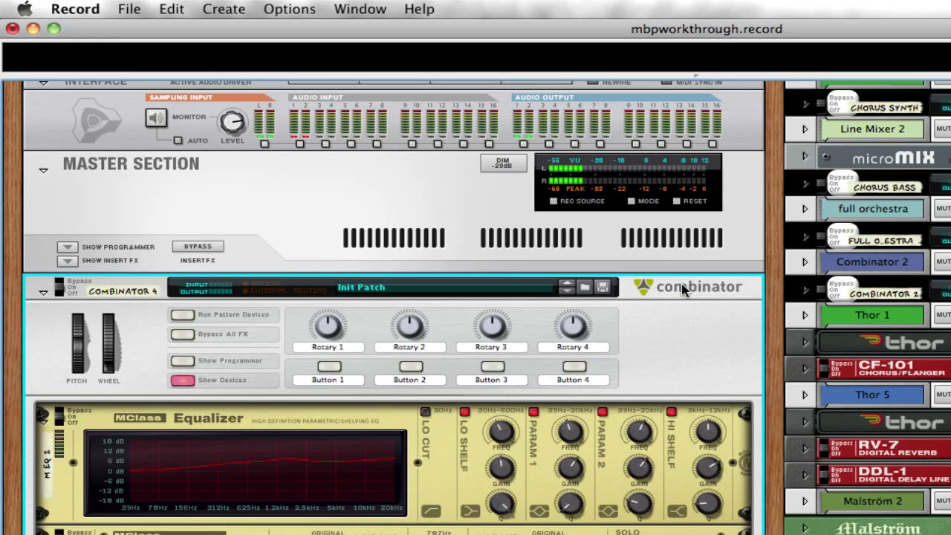
{"action": "scroll", "coordinate": [691, 201], "scroll_direction": "up", "scroll_amount": 1}
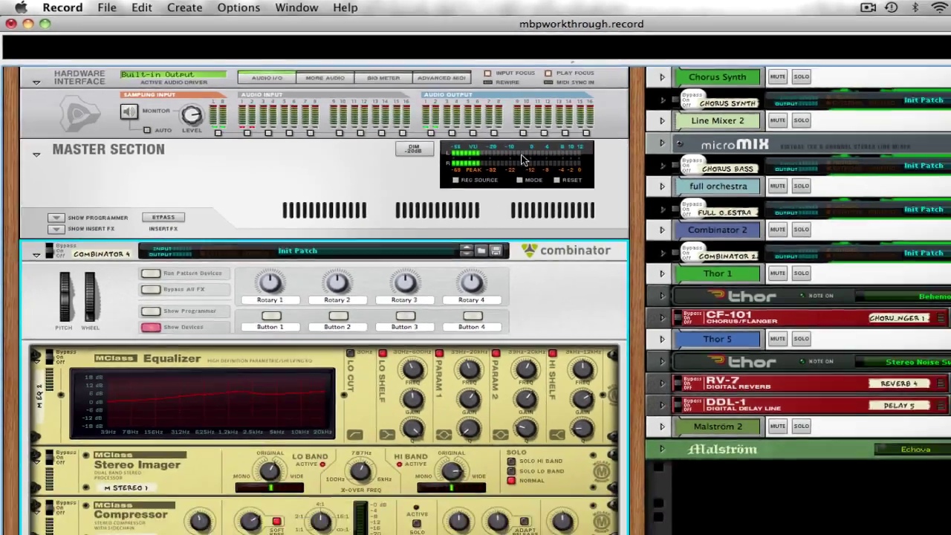
{"action": "key", "text": "F5"}
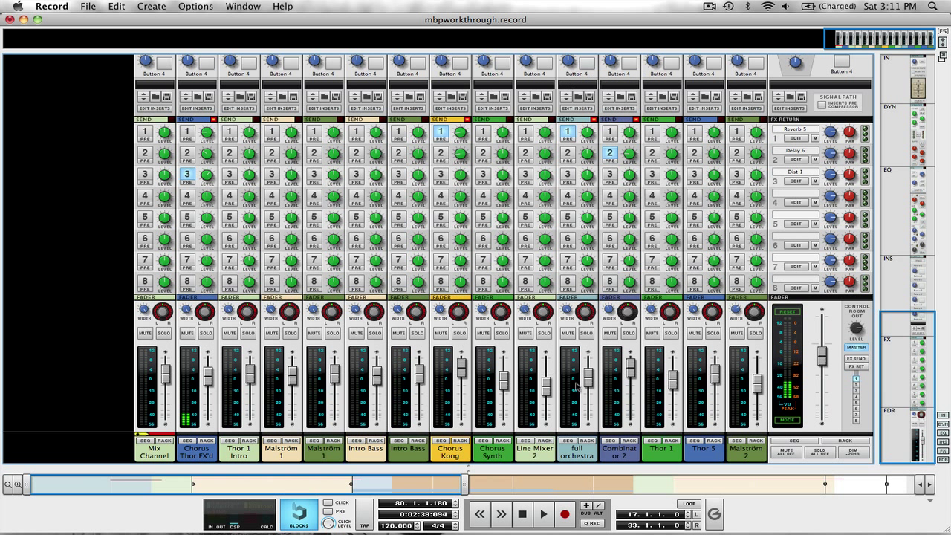
Stop the transport to reset the song position to 1.1.1.0, then glance at the File menu
{"action": "left_click", "coordinate": [523, 514]}
{"action": "left_click", "coordinate": [86, 9]}
{"action": "left_click", "coordinate": [383, 9]}
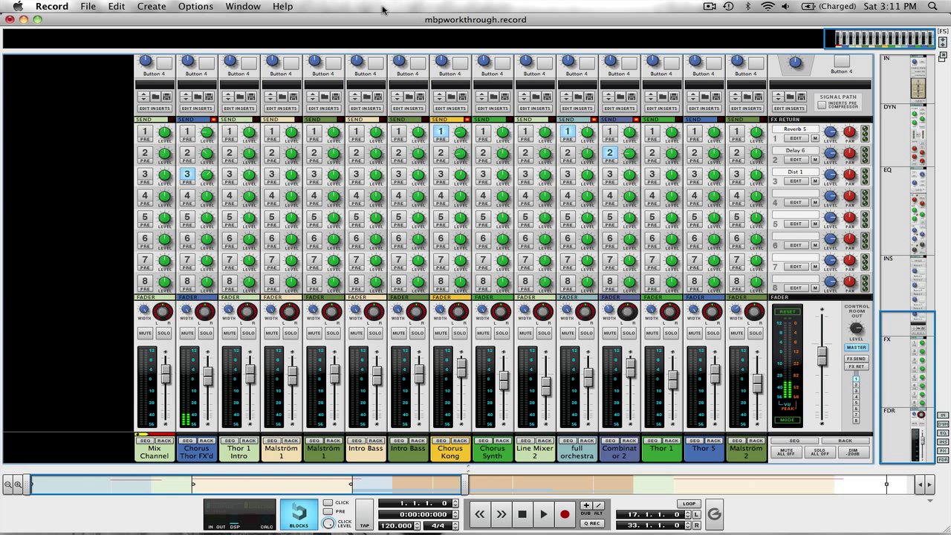